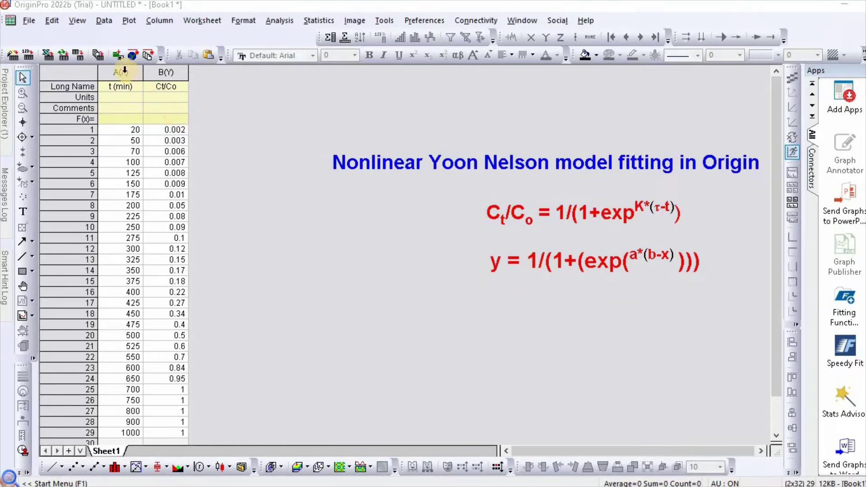
- Plot columns A and B as a scatter graph of Ct/Co versus t (min)
{"action": "left_click_drag", "start_coordinate": [119, 71], "coordinate": [159, 89]}
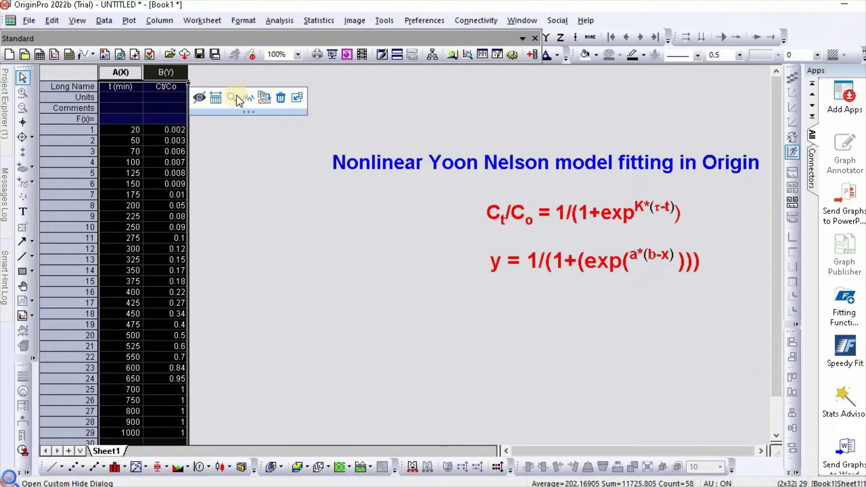
{"action": "left_click", "coordinate": [129, 21]}
{"action": "left_click", "coordinate": [265, 52]}
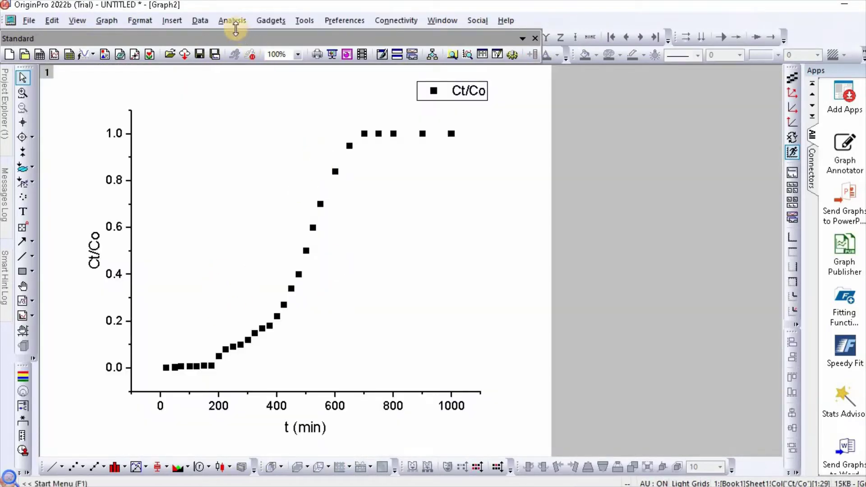
- Start a nonlinear curve fit and create a new function in the Exponential category
{"action": "left_click", "coordinate": [233, 22]}
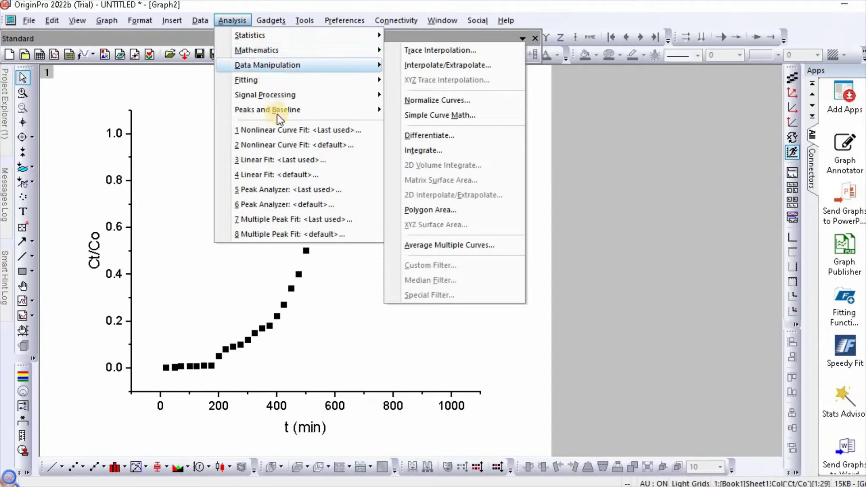
{"action": "left_click", "coordinate": [281, 145]}
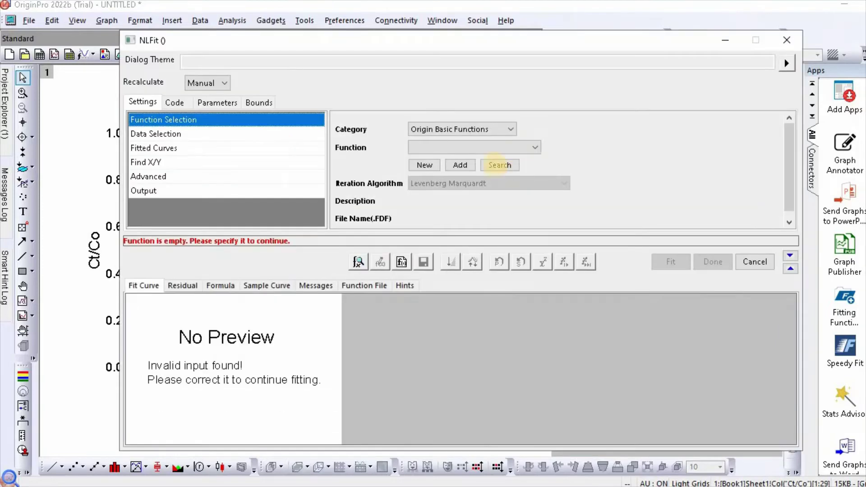
{"action": "left_click", "coordinate": [511, 130]}
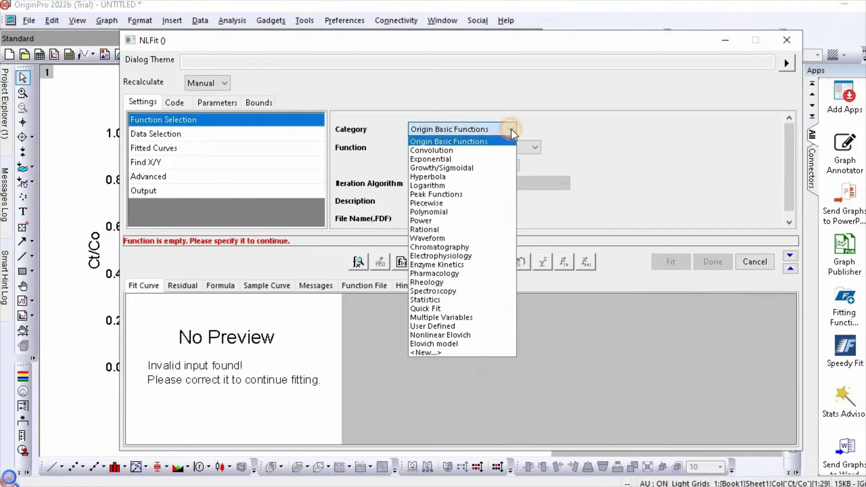
{"action": "left_click", "coordinate": [459, 159]}
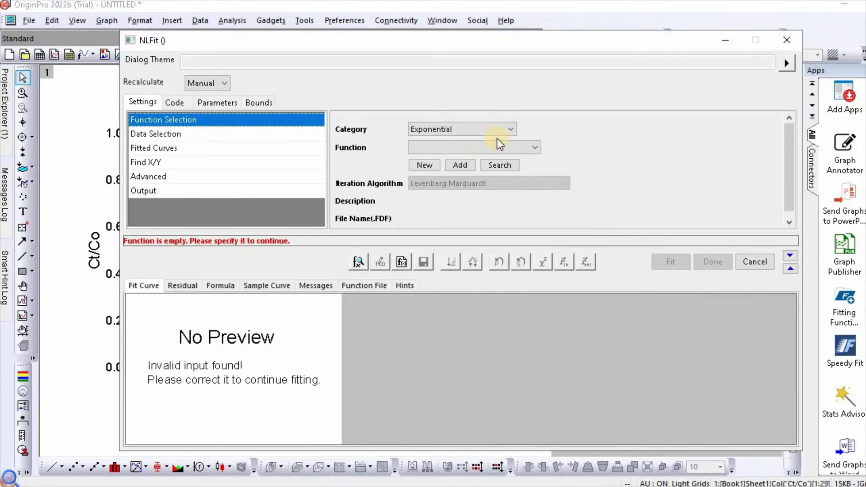
{"action": "left_click", "coordinate": [425, 165]}
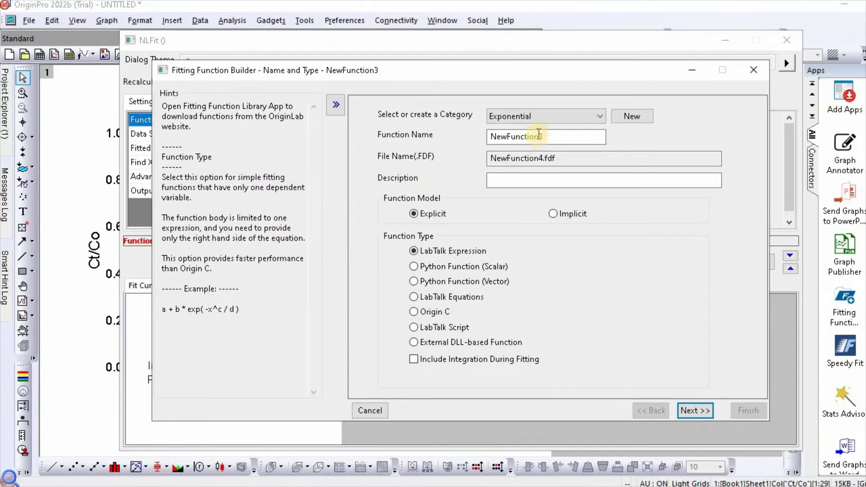
- Name the new fitting function YNcolumnmodel
{"action": "left_click", "coordinate": [539, 137]}
{"action": "left_click_drag", "start_coordinate": [490, 137], "coordinate": [564, 149]}
{"action": "type", "text": "YN"}
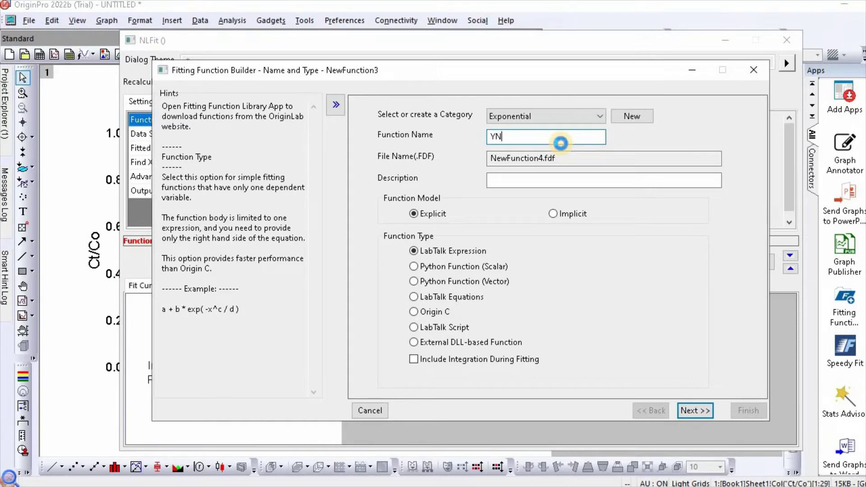
{"action": "type", "text": "columnmodel"}
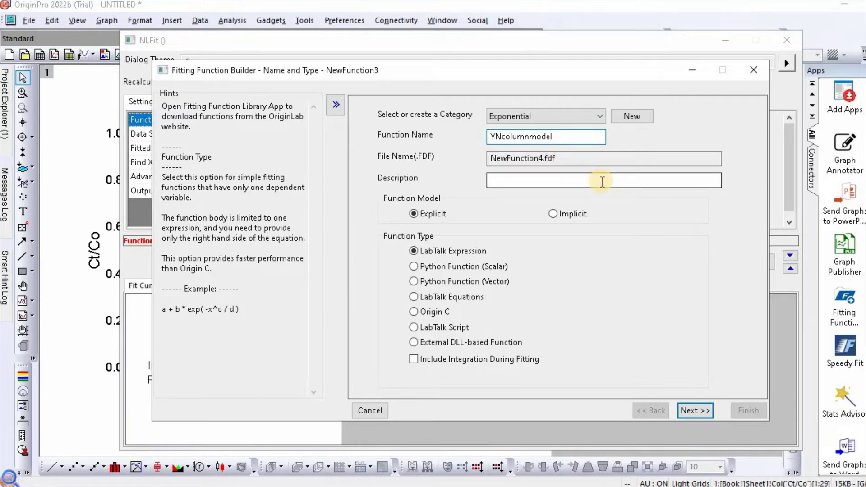
{"action": "left_click", "coordinate": [695, 410]}
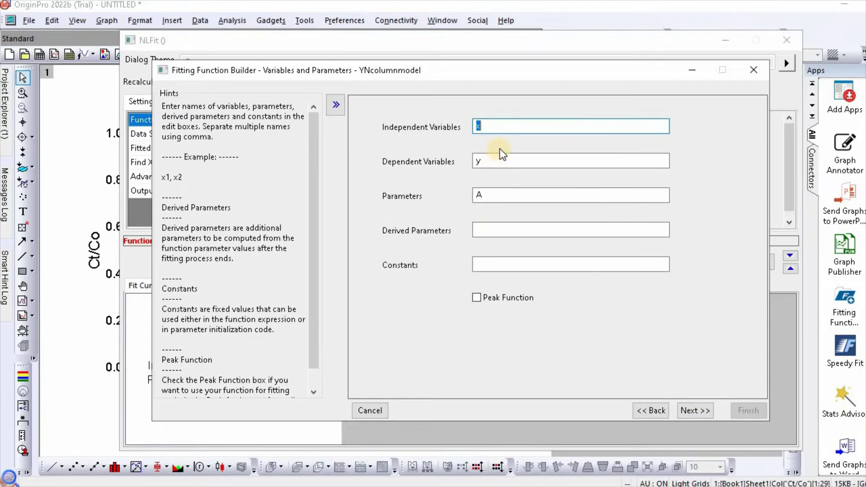
- Keep x as independent and y as dependent, and define parameters a, b
{"action": "left_click", "coordinate": [491, 128]}
{"action": "left_click", "coordinate": [486, 171]}
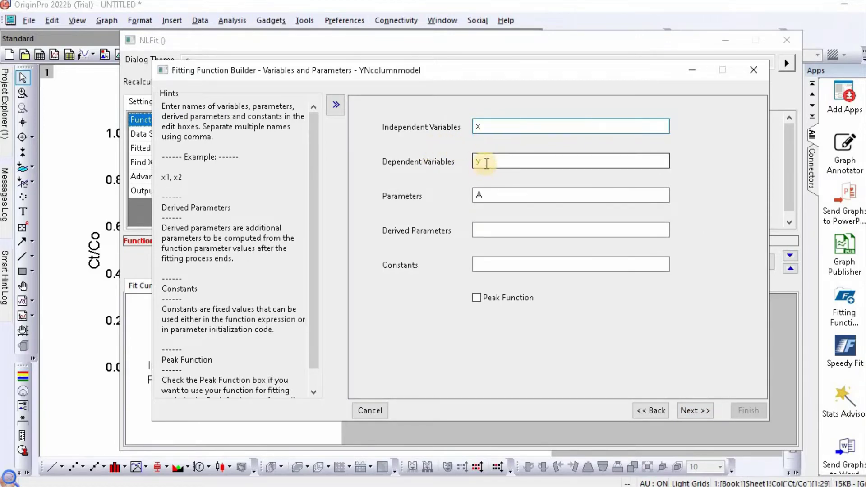
{"action": "left_click", "coordinate": [486, 195]}
{"action": "type", "text": "a,"}
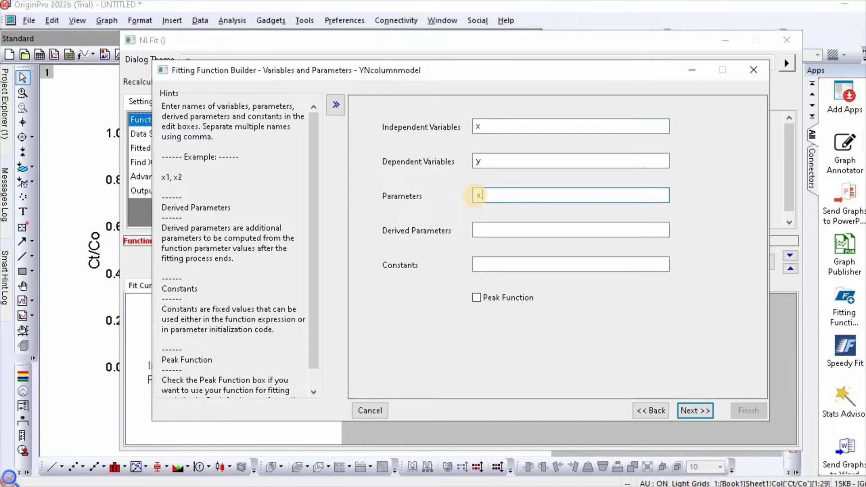
{"action": "left_click", "coordinate": [474, 195]}
{"action": "type", "text": ", b"}
{"action": "left_click", "coordinate": [695, 410]}
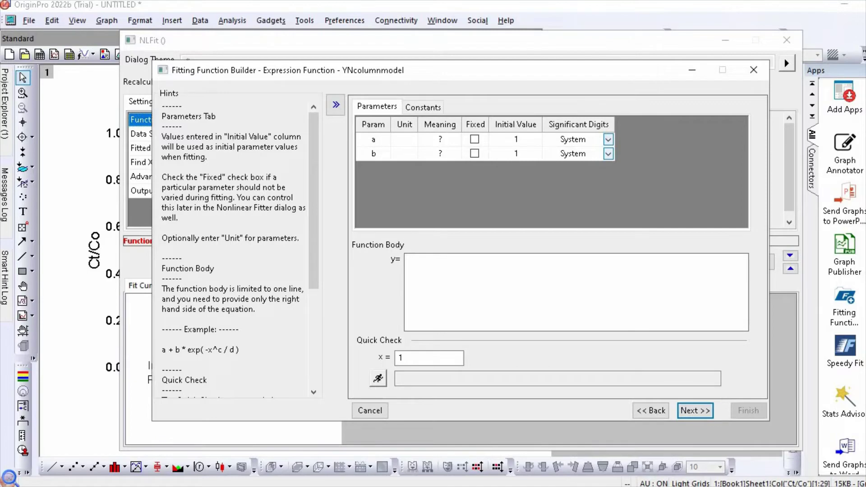
- Enter the body 1/(1+exp(a*(b-x))), check it at x = 1, and finish the function
{"action": "type", "text": "1/ (1+ (exp (a* (b-x))))"}
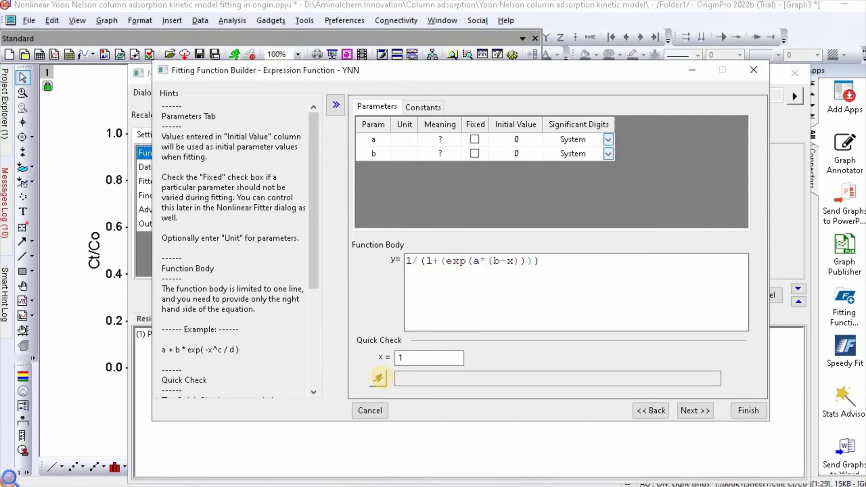
{"action": "left_click", "coordinate": [382, 379]}
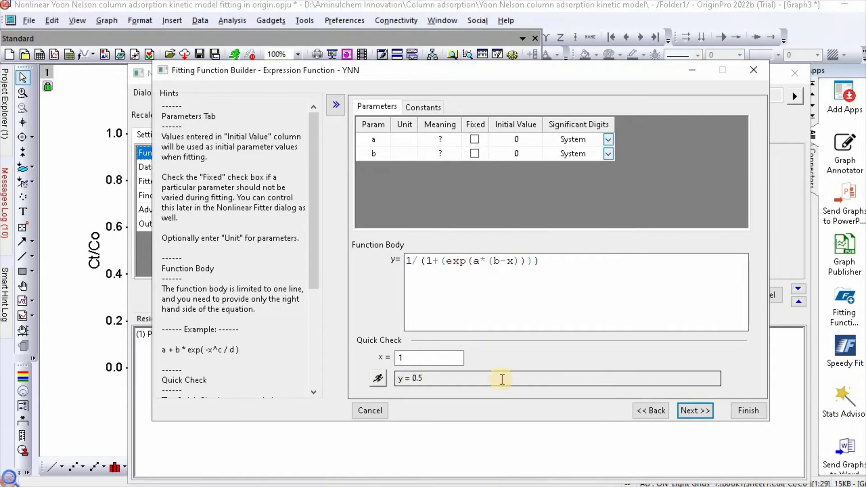
{"action": "left_click", "coordinate": [696, 411]}
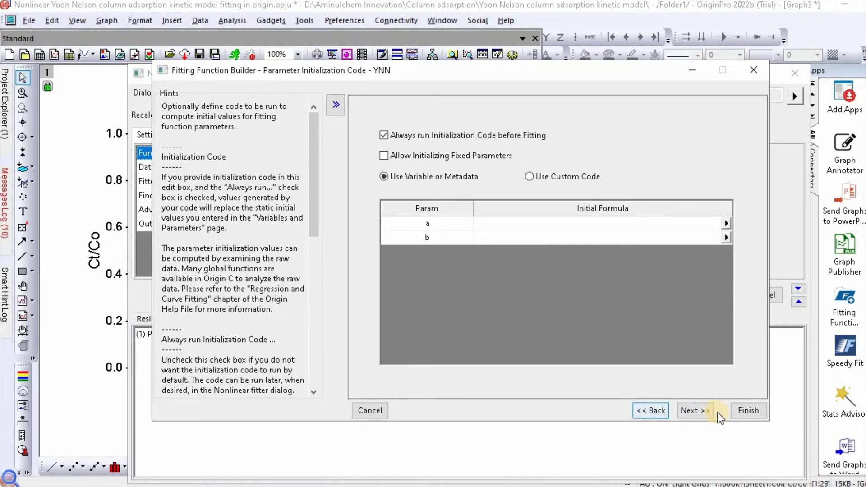
{"action": "left_click", "coordinate": [692, 411]}
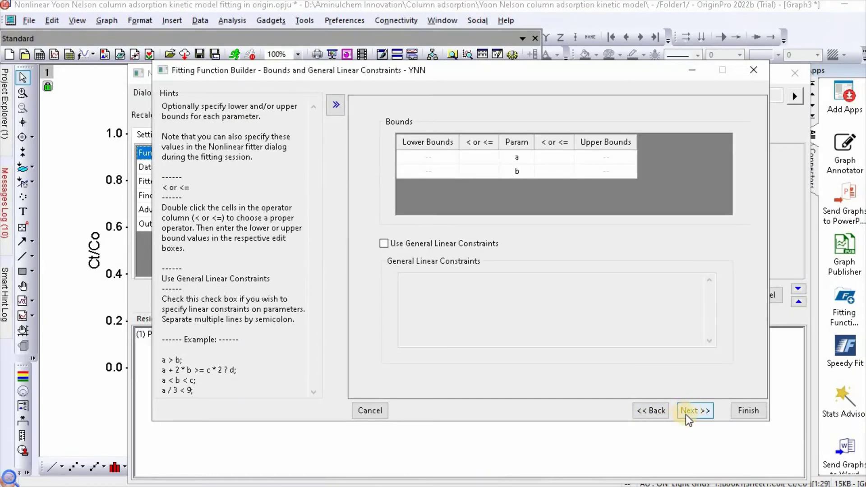
{"action": "left_click", "coordinate": [694, 413]}
{"action": "left_click", "coordinate": [691, 411]}
{"action": "left_click", "coordinate": [748, 411]}
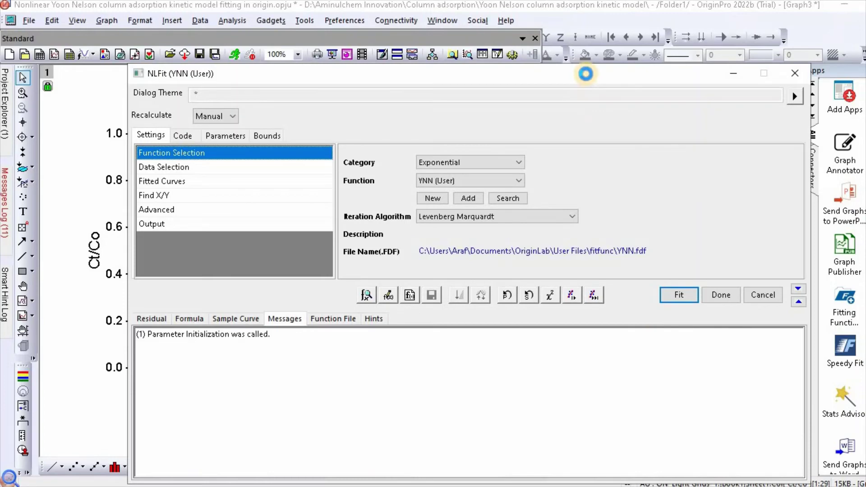
- Run one iteration, then fit to convergence (R² = 0.9933, b ≈ 490.74) and accept
{"action": "left_click_drag", "start_coordinate": [565, 80], "coordinate": [828, 73]}
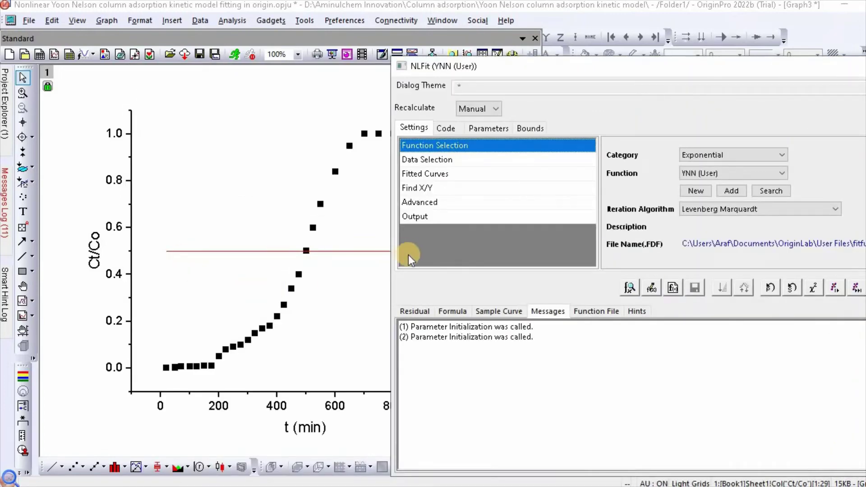
{"action": "left_click_drag", "start_coordinate": [752, 68], "coordinate": [546, 55]}
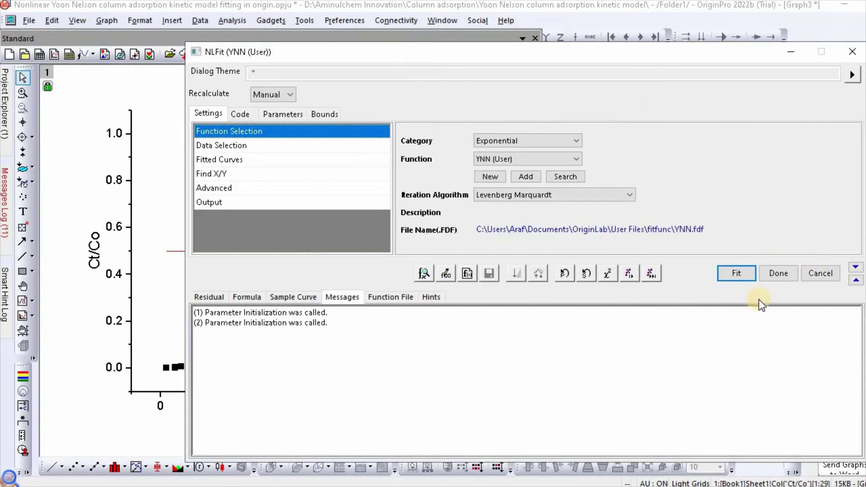
{"action": "left_click", "coordinate": [629, 274]}
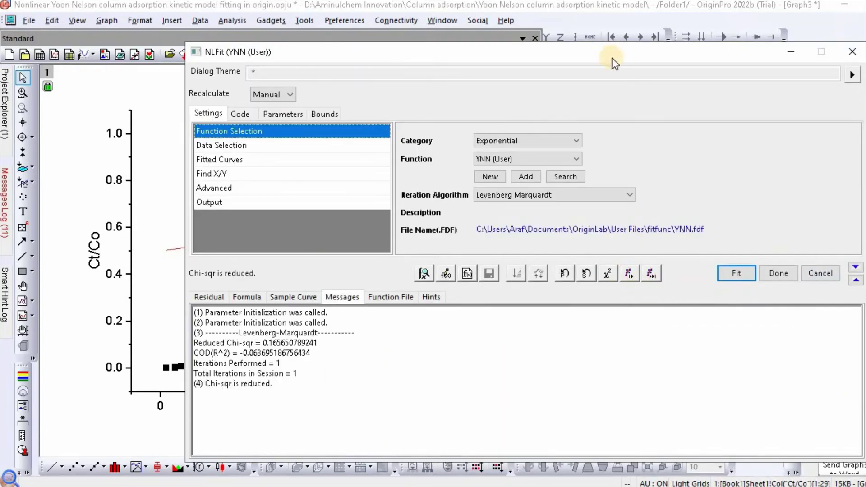
{"action": "left_click_drag", "start_coordinate": [613, 59], "coordinate": [831, 58]}
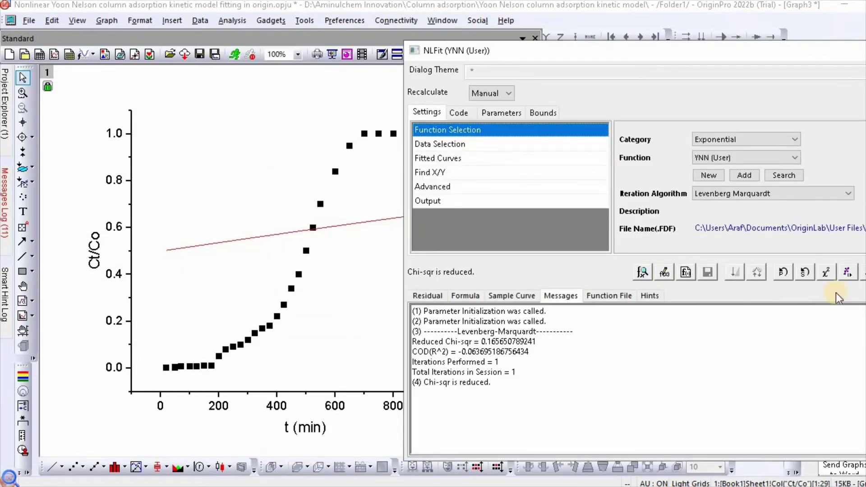
{"action": "left_click", "coordinate": [860, 274]}
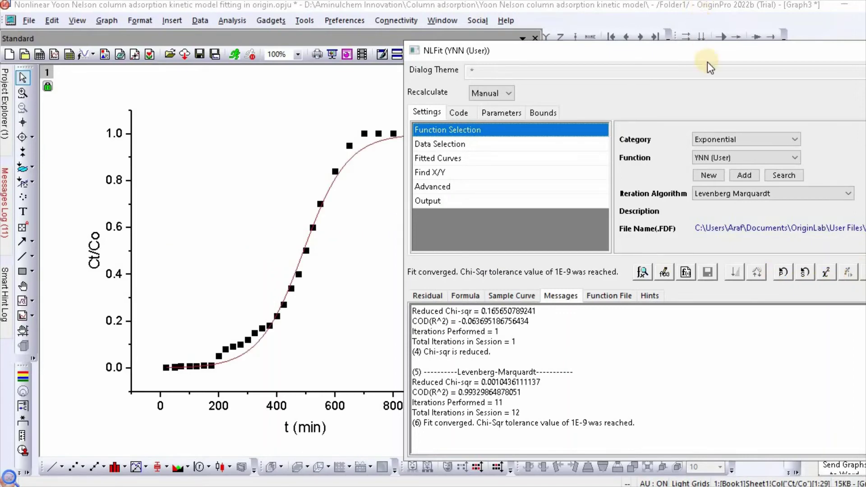
{"action": "left_click_drag", "start_coordinate": [706, 56], "coordinate": [580, 50]}
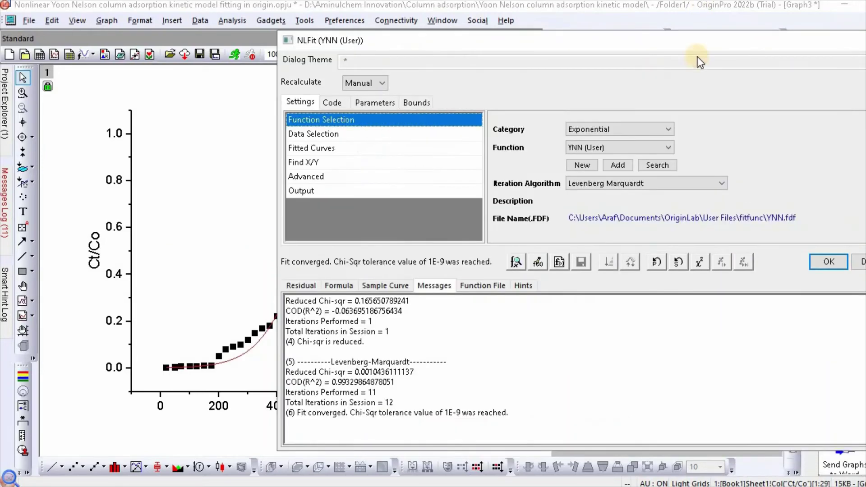
{"action": "left_click", "coordinate": [822, 265]}
- Stay on the graph, move the fit-results table right of the curve and enlarge it
{"action": "left_click", "coordinate": [390, 293]}
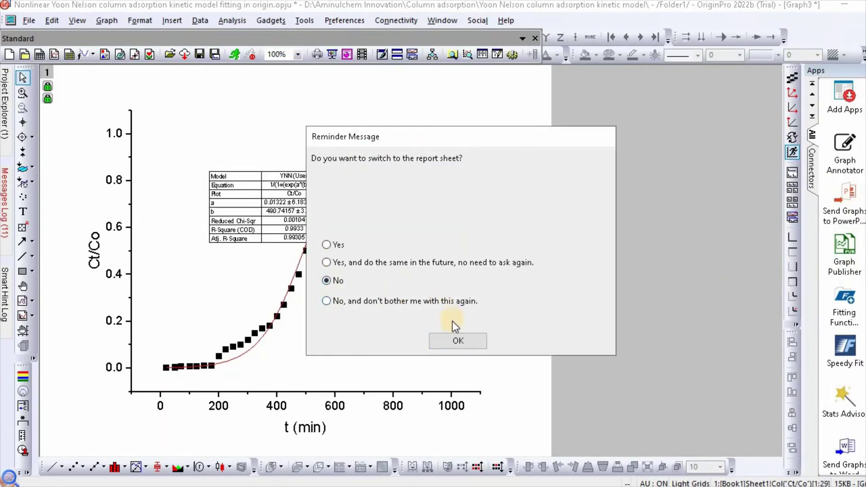
{"action": "left_click", "coordinate": [459, 341]}
{"action": "left_click_drag", "start_coordinate": [299, 219], "coordinate": [479, 230]}
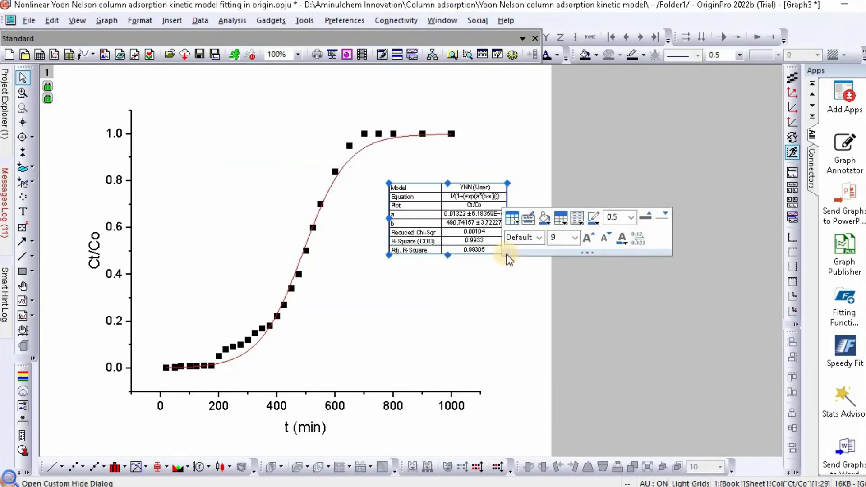
{"action": "left_click_drag", "start_coordinate": [507, 256], "coordinate": [527, 332]}
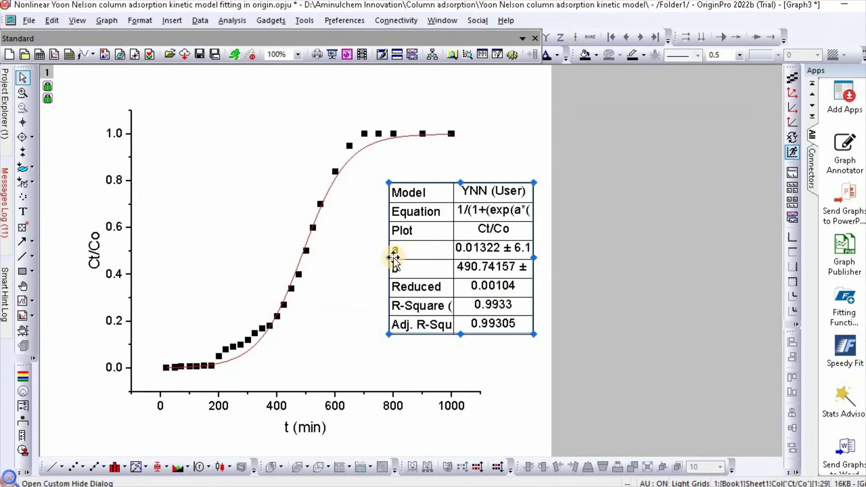
{"action": "left_click_drag", "start_coordinate": [388, 257], "coordinate": [369, 249]}
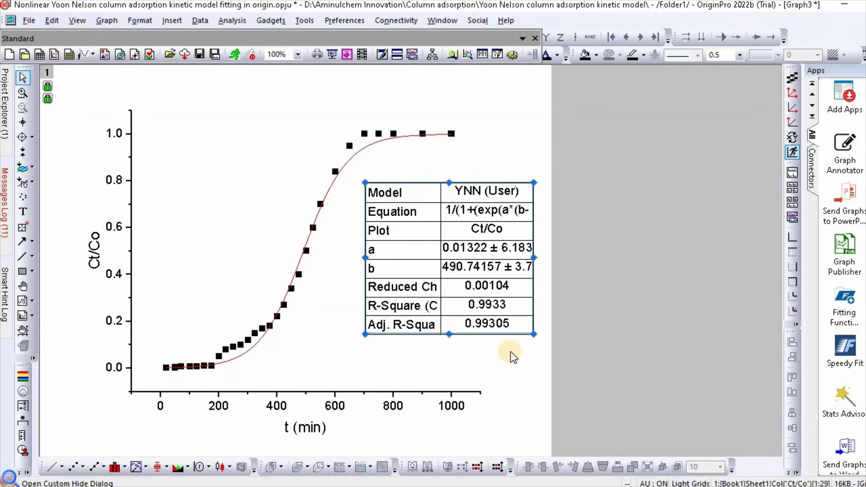